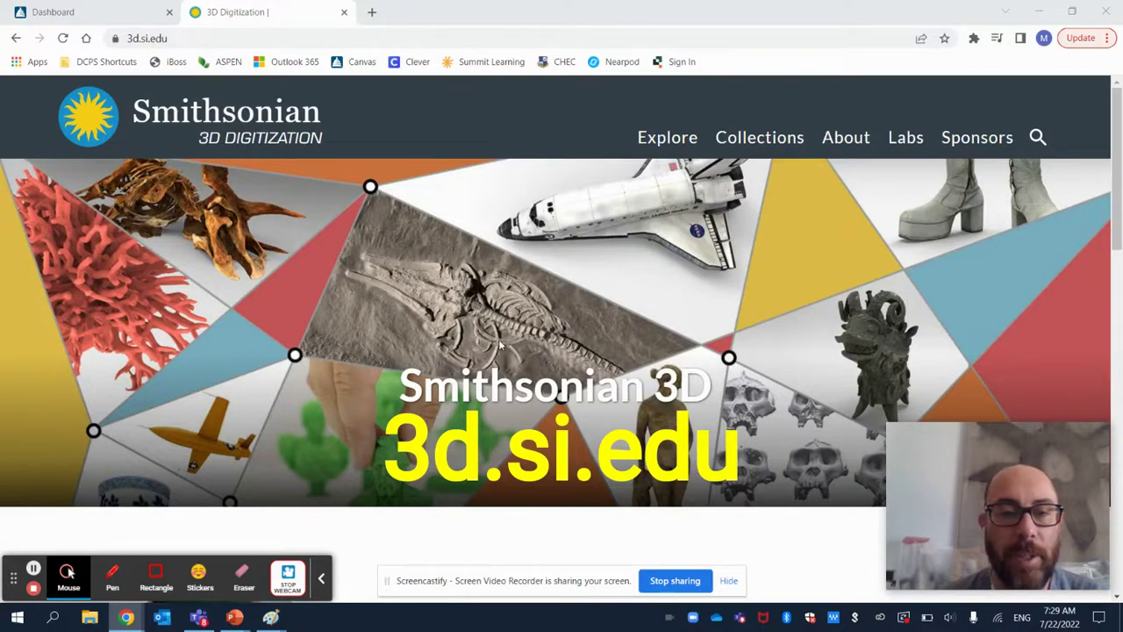
Browse the Smithsonian 3D collections and open the NMNH Repatriation collection
click(764, 147)
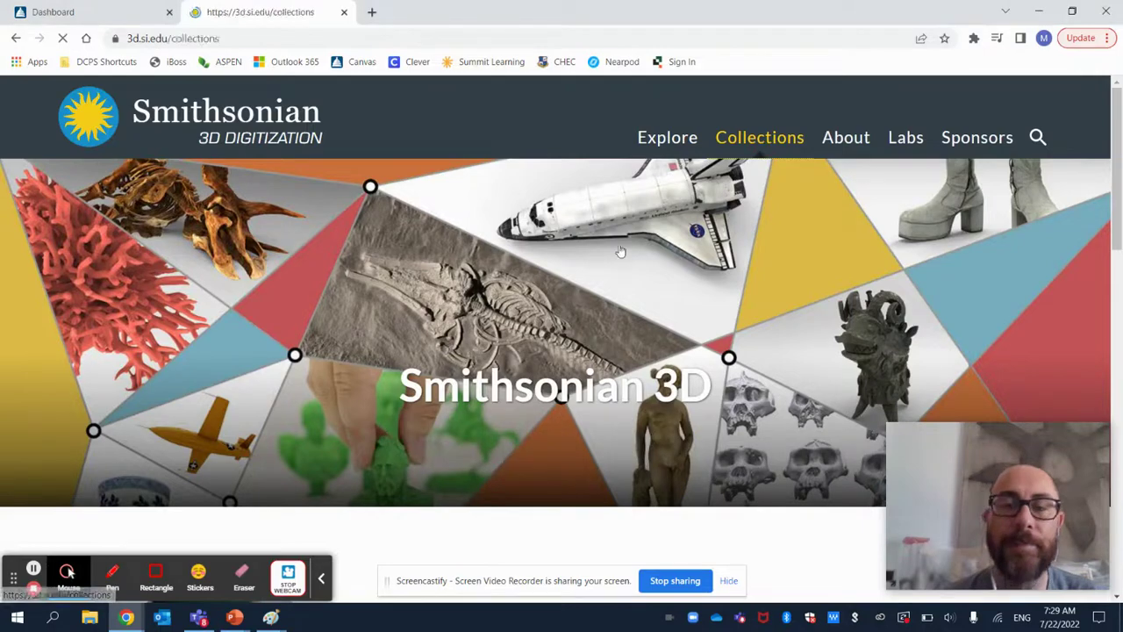
scroll(480, 274, down, 4)
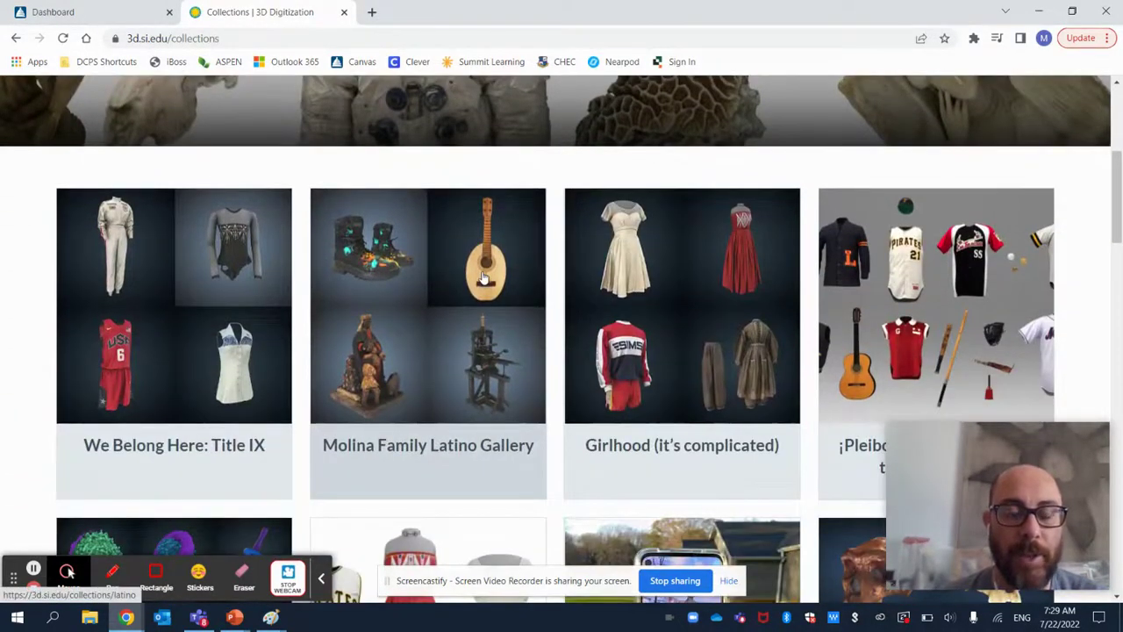
scroll(482, 277, down, 1)
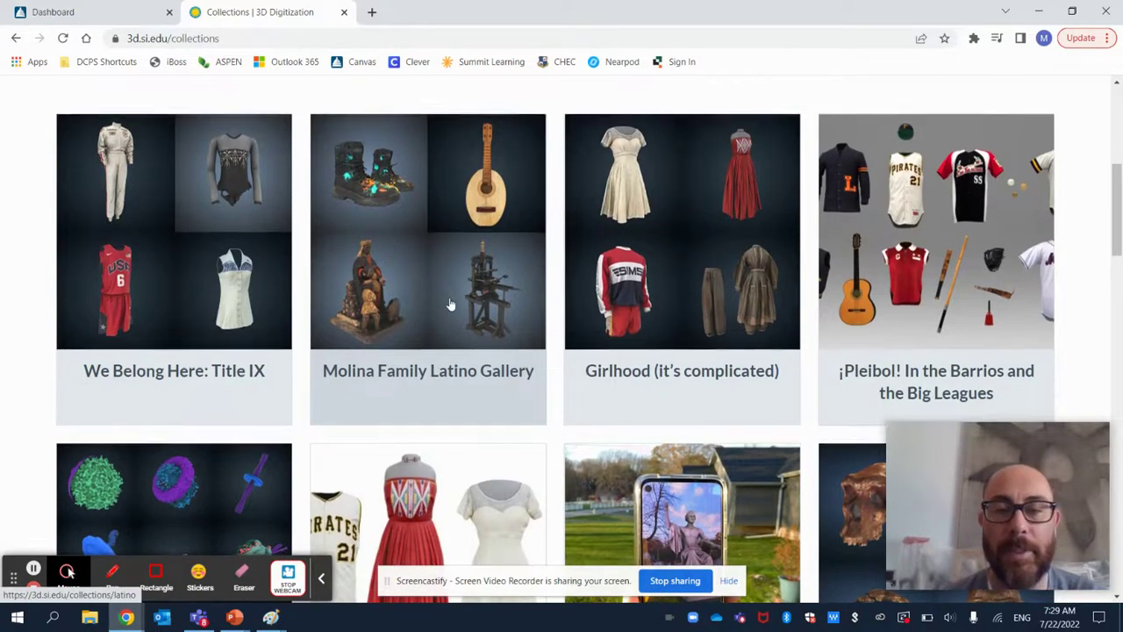
scroll(453, 307, down, 1)
scroll(553, 329, up, 2)
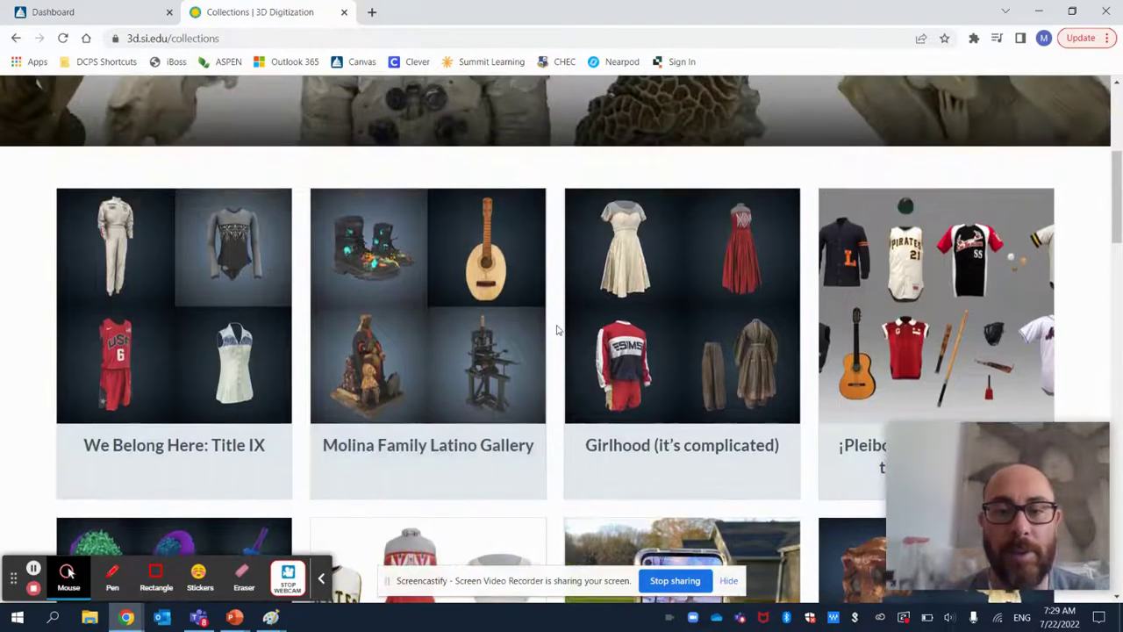
scroll(404, 333, down, 3)
scroll(403, 334, down, 6)
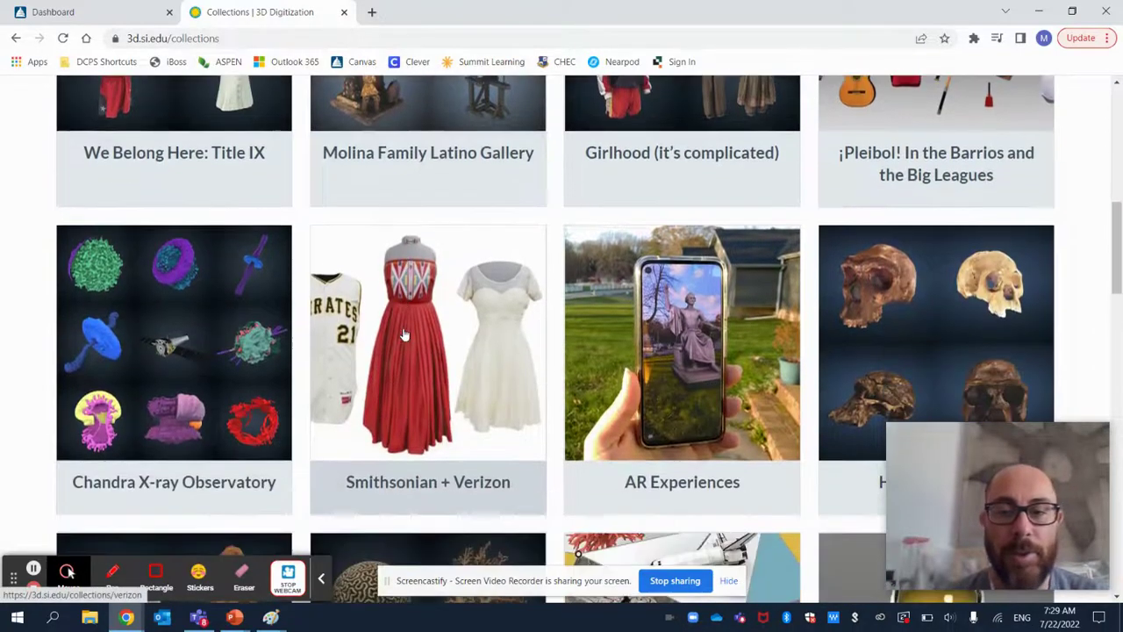
scroll(404, 333, down, 4)
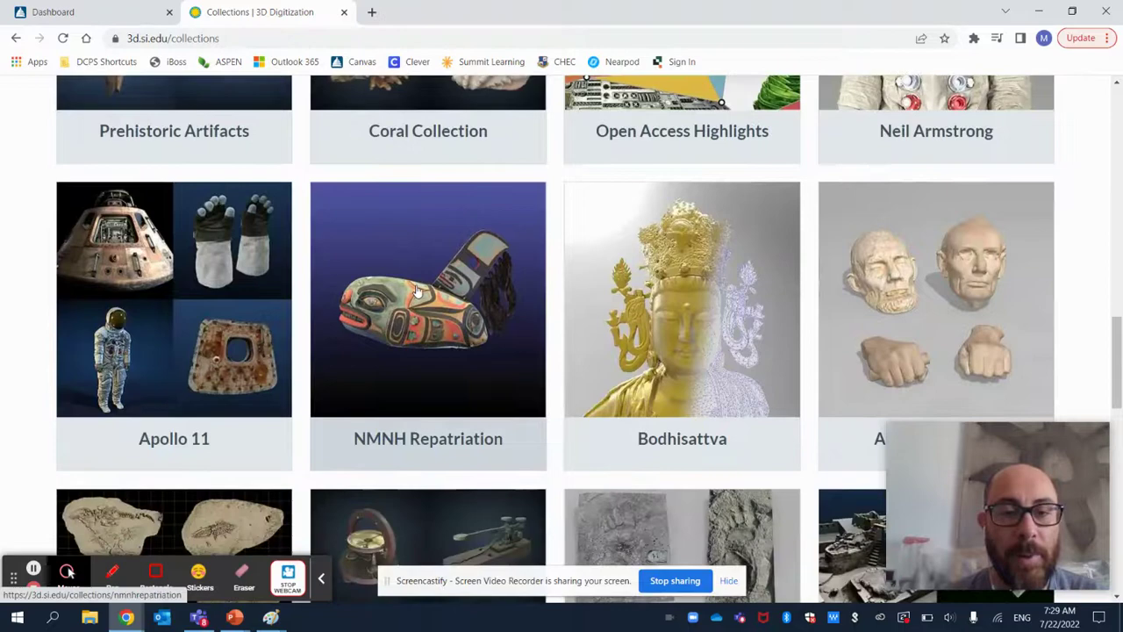
click(417, 291)
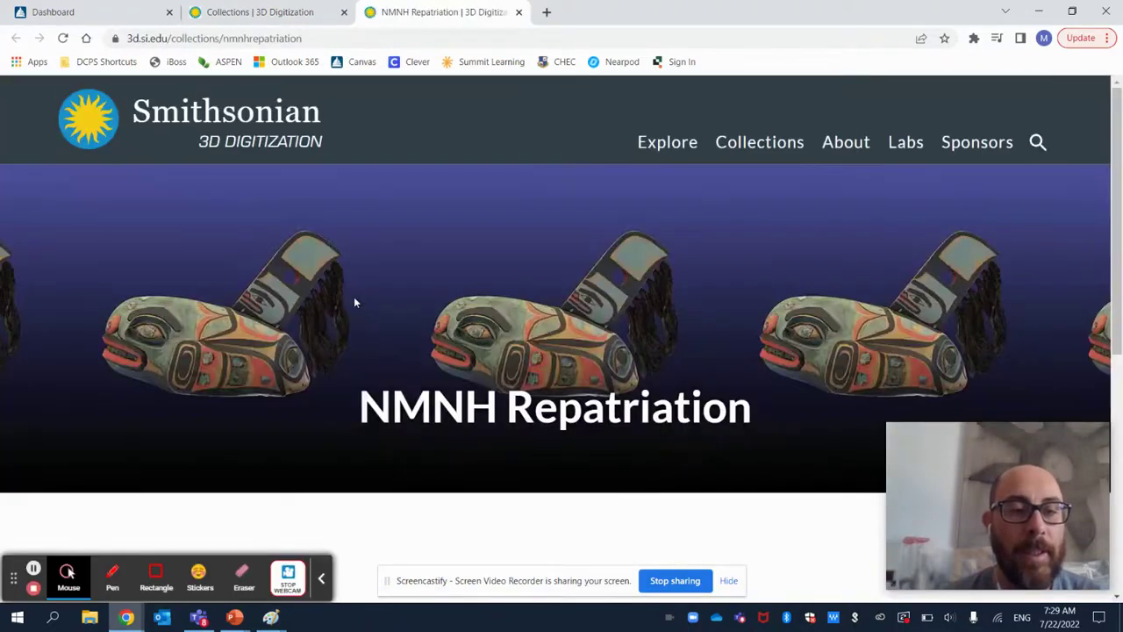
Read the NMNH Repatriation collection's introduction and open its Killer Whale Hat object
scroll(354, 298, down, 3)
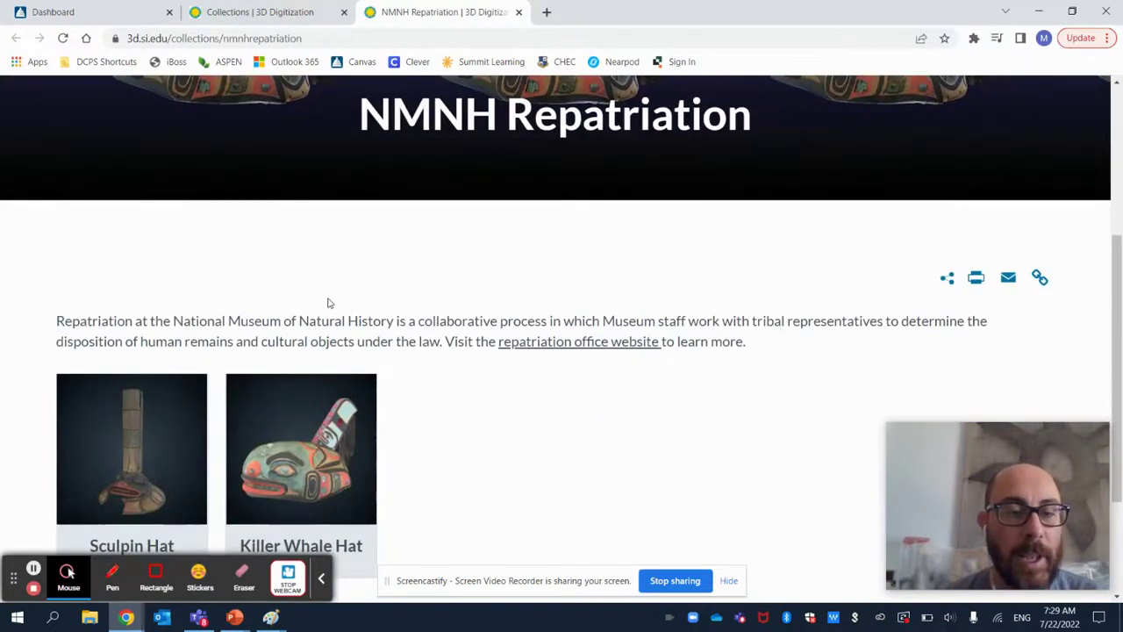
scroll(329, 303, down, 1)
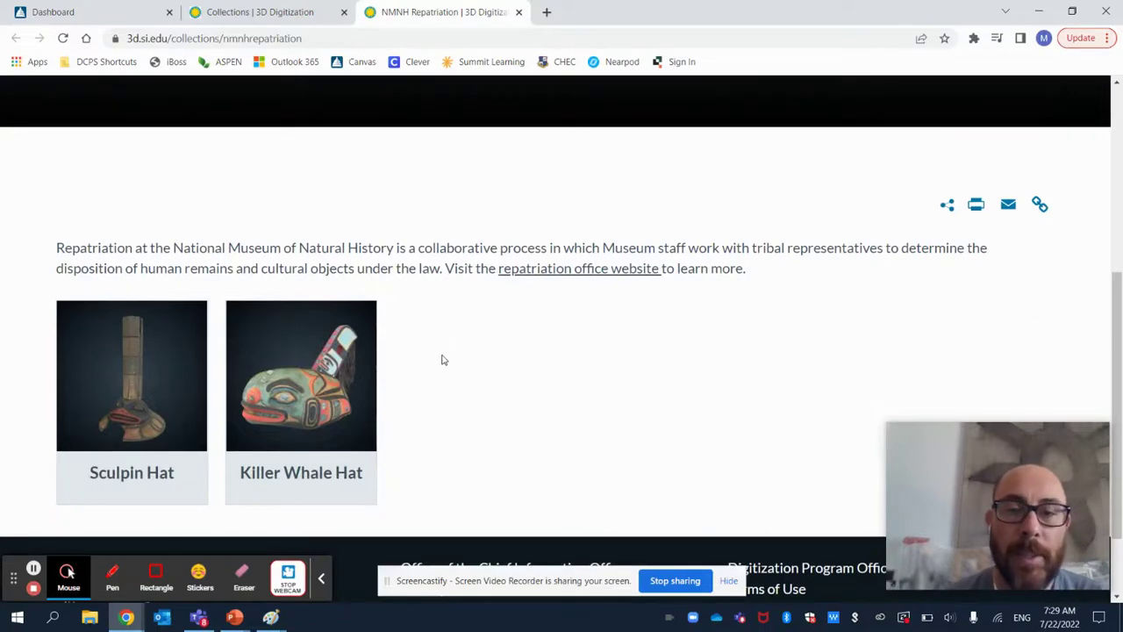
scroll(373, 323, up, 1)
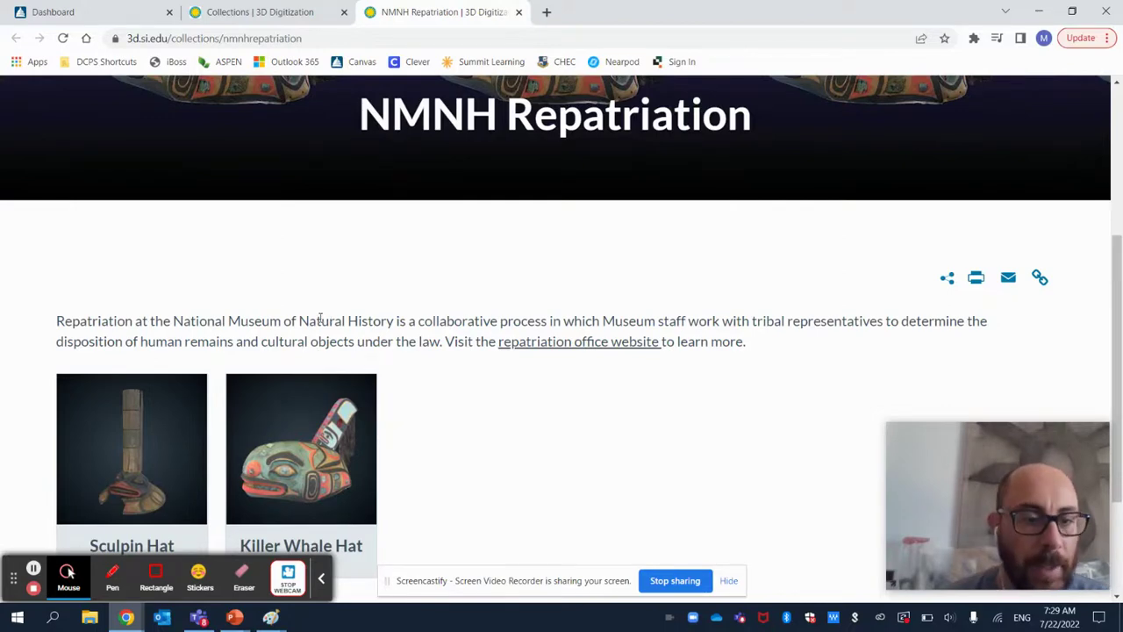
scroll(320, 318, down, 1)
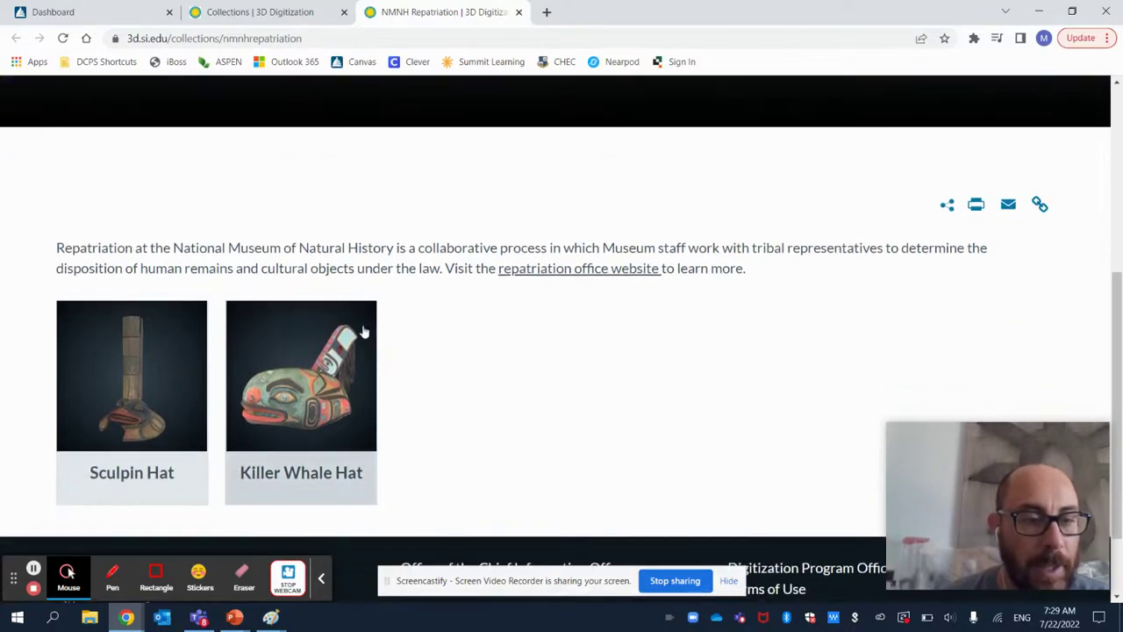
click(290, 360)
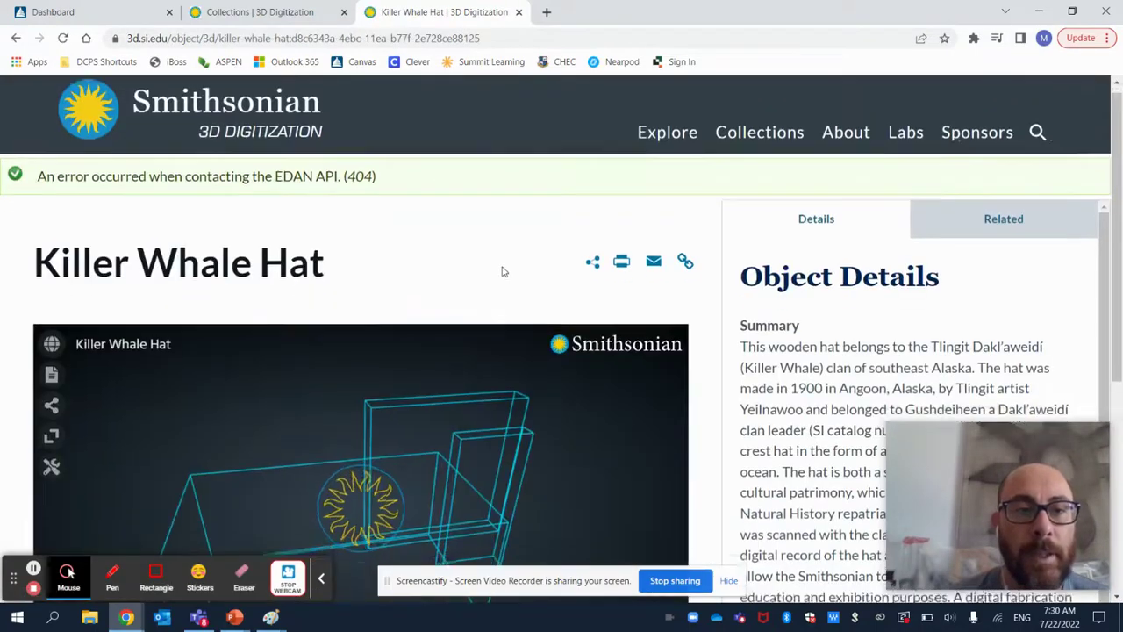
Rotate the Killer Whale Hat 3D model and copy its full iframe embed code from the sharing options
scroll(501, 267, down, 1)
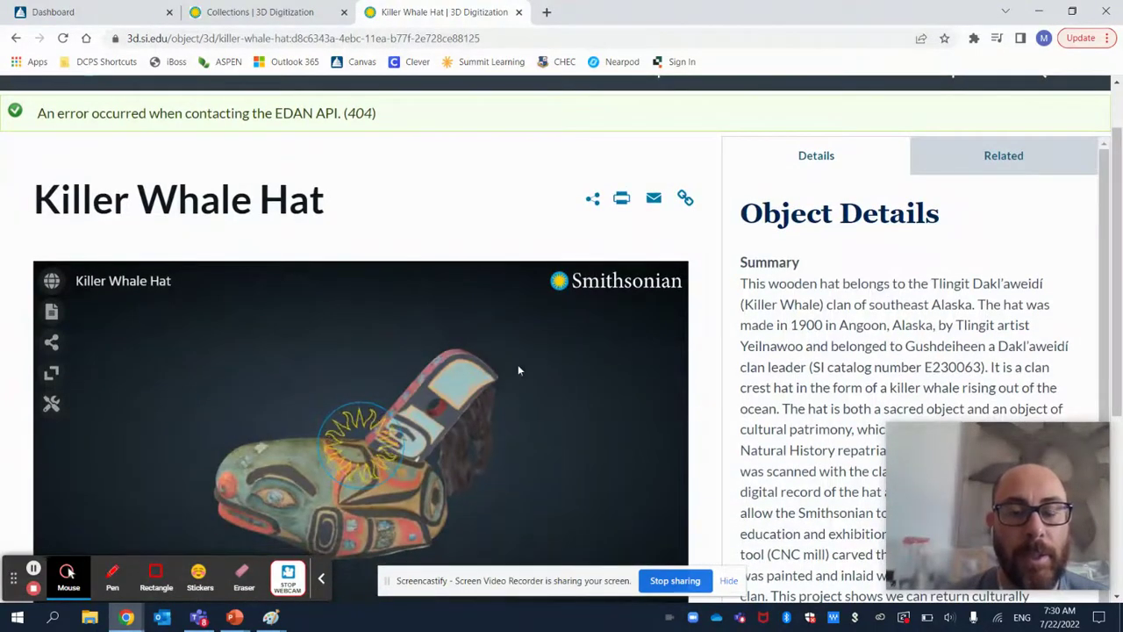
drag(642, 353, 577, 365)
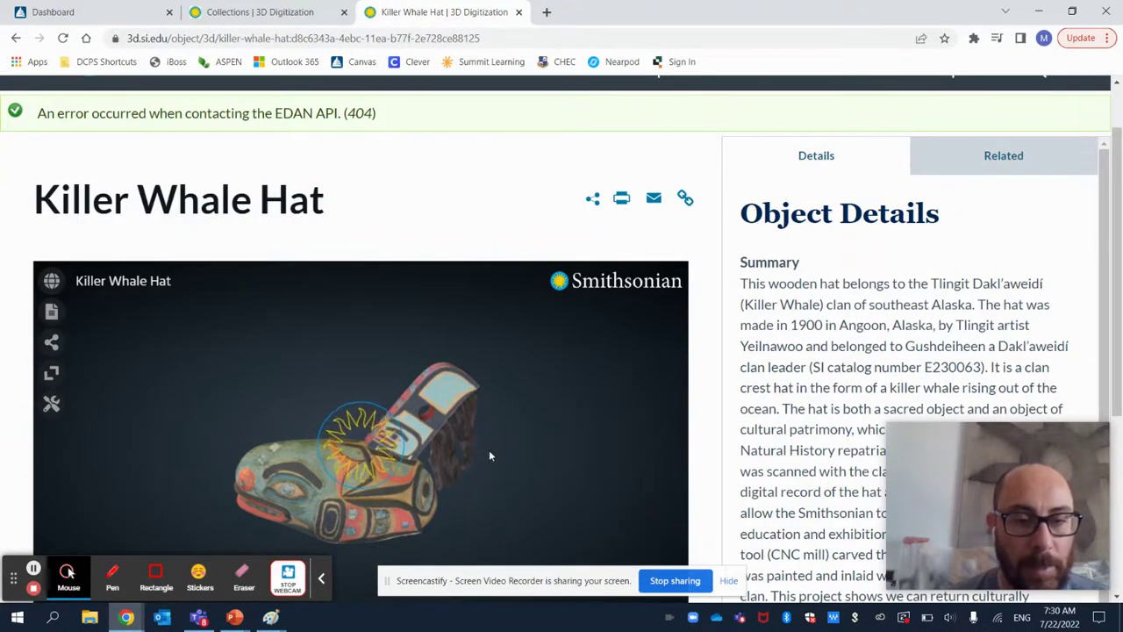
drag(489, 449, 338, 433)
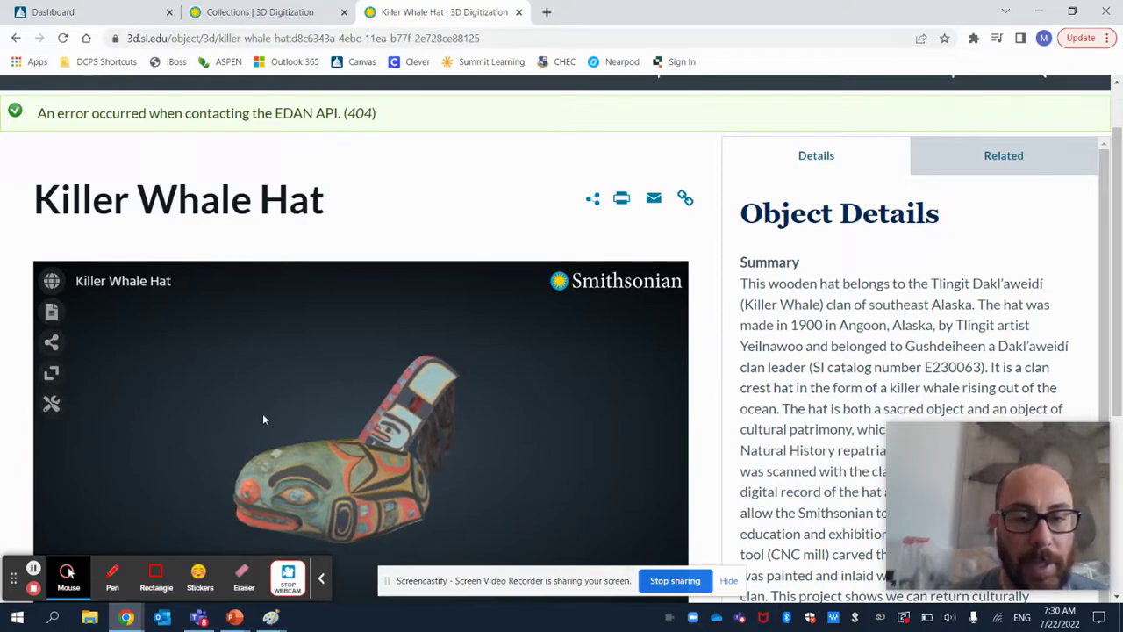
click(53, 343)
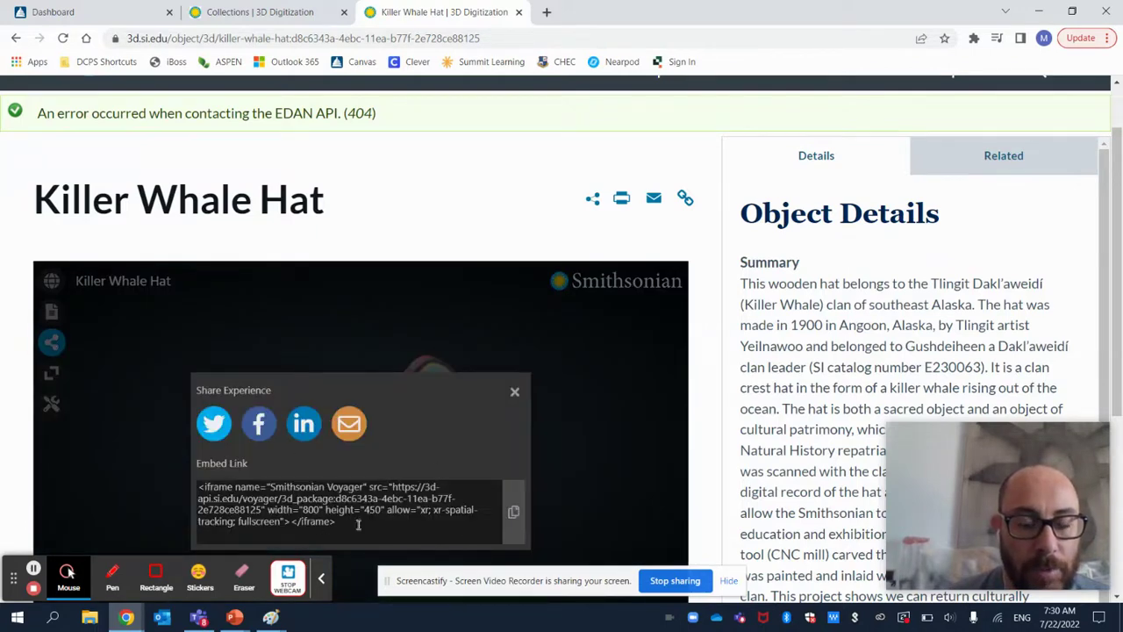
drag(348, 523, 198, 488)
right_click(230, 495)
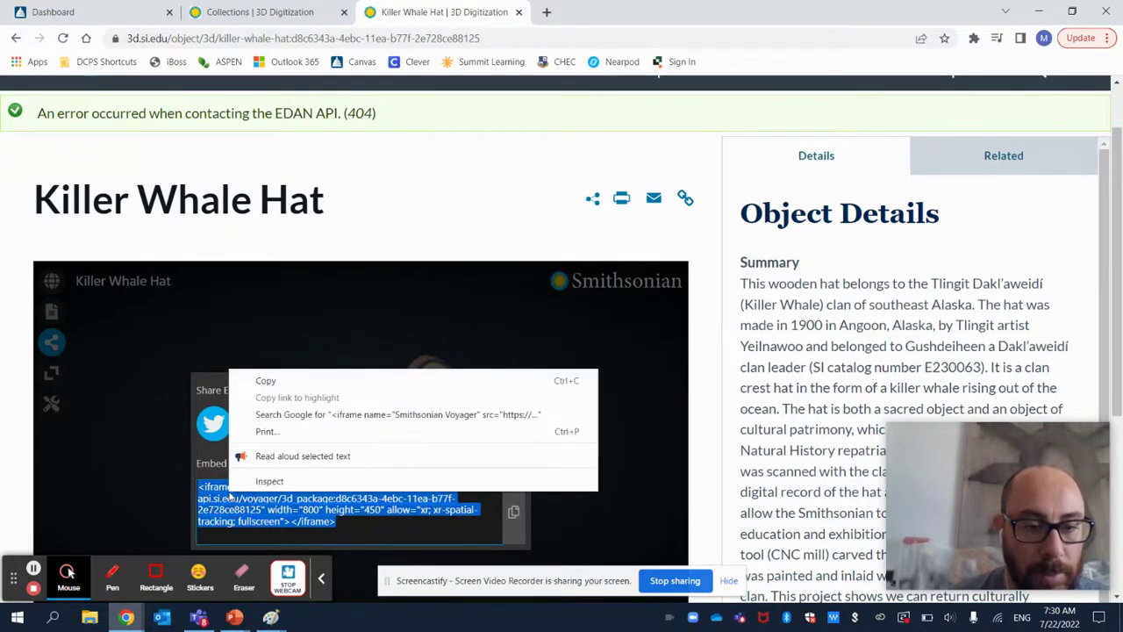
click(267, 383)
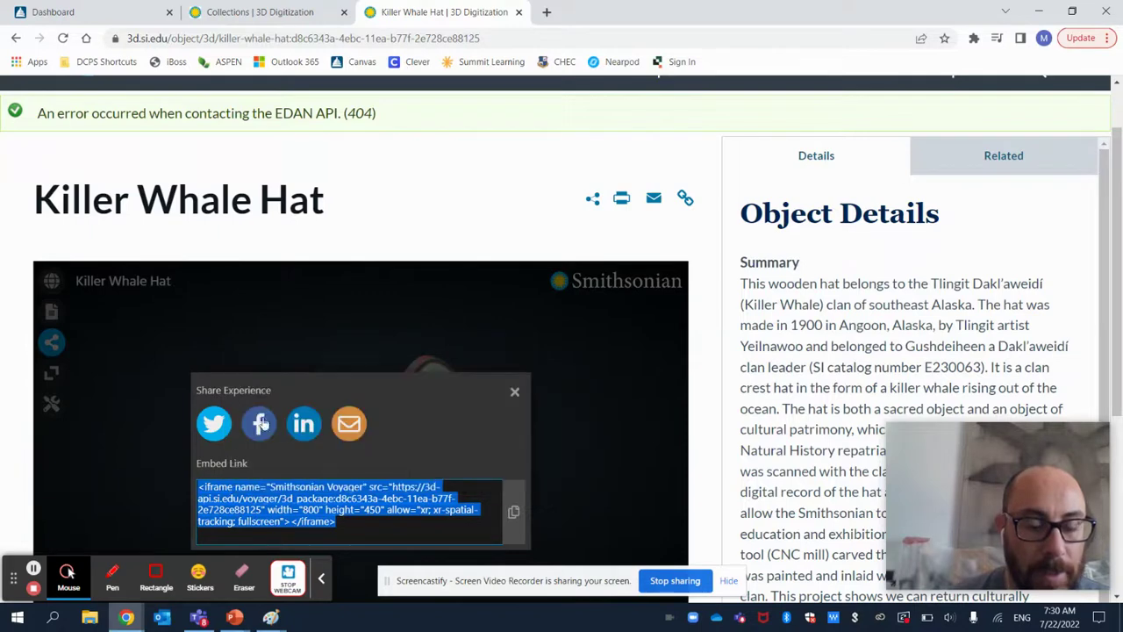
Switch to the Canvas dashboard and open the modules of the SY21-22 Linguistics course
click(97, 12)
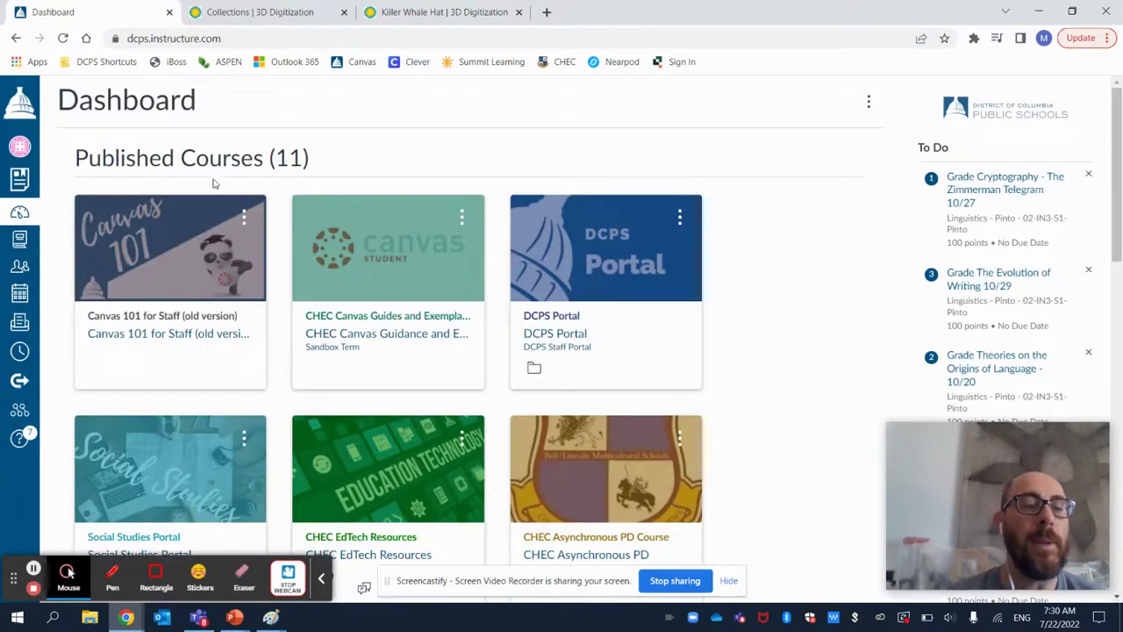
scroll(289, 281, down, 5)
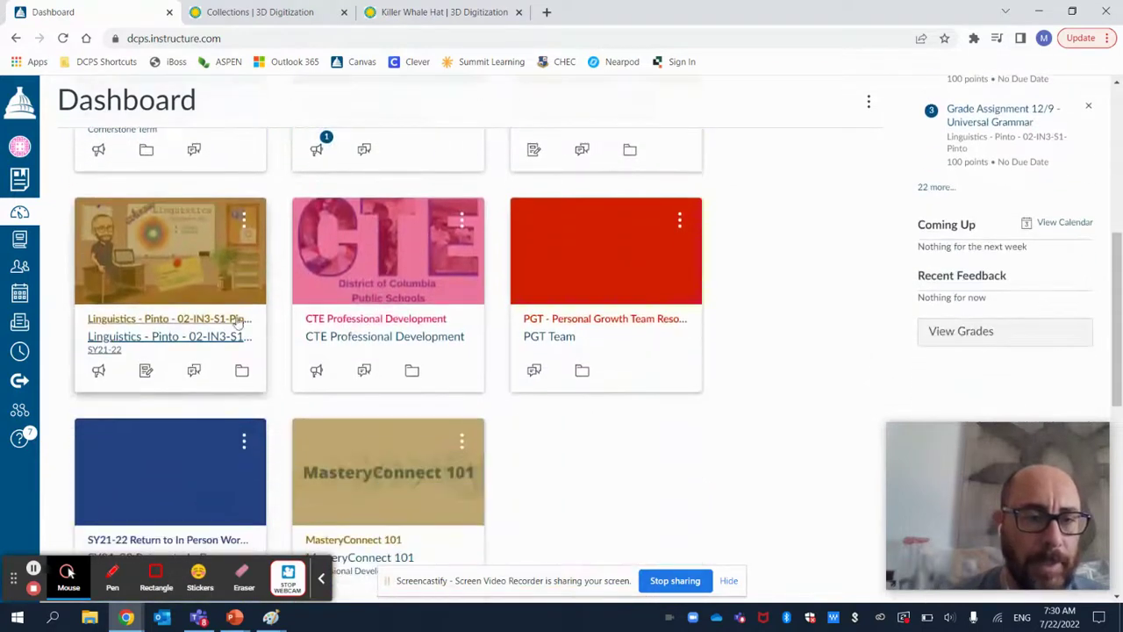
click(147, 321)
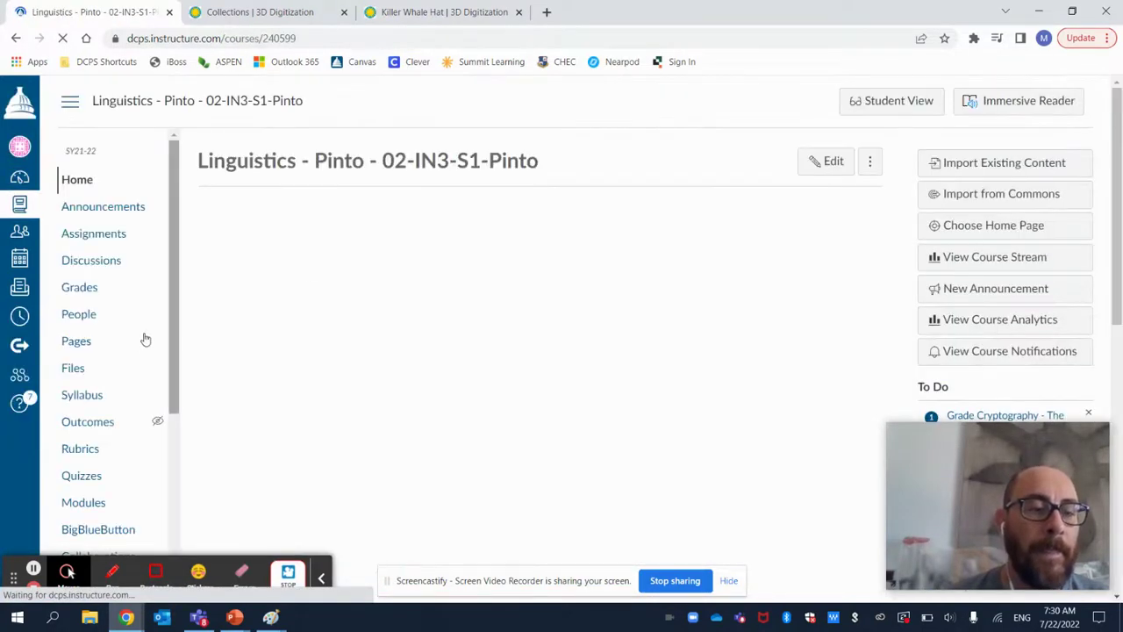
scroll(146, 340, down, 2)
click(86, 430)
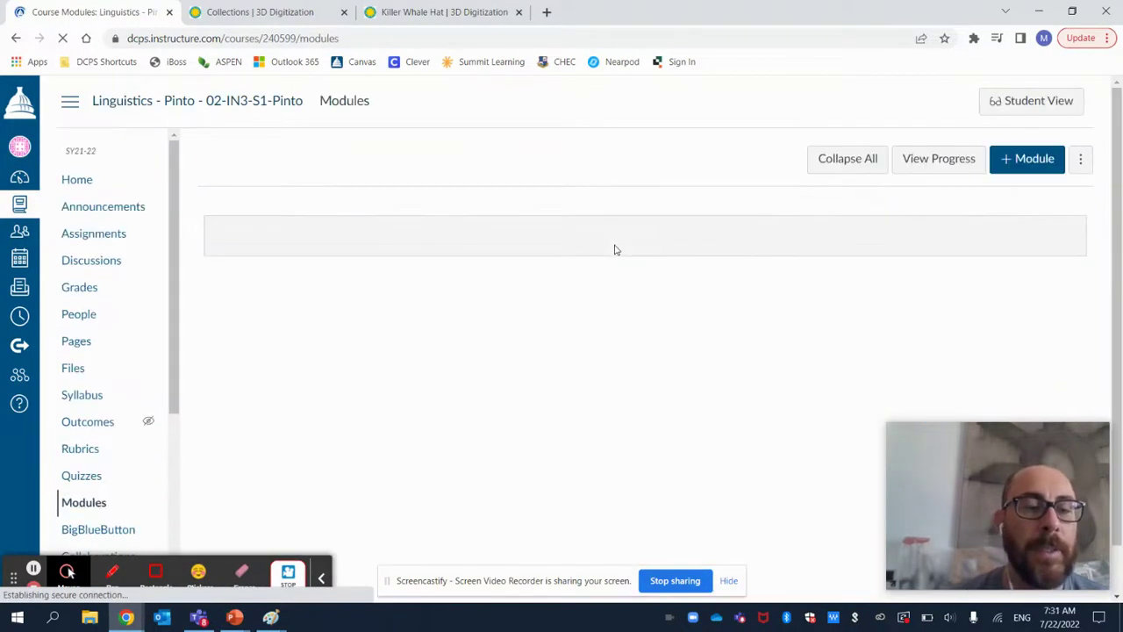
Add a new assignment named "3D Model - Hat" to the Weeks 21-22 Portfolio Presentations and Final Exams module
scroll(613, 249, down, 1)
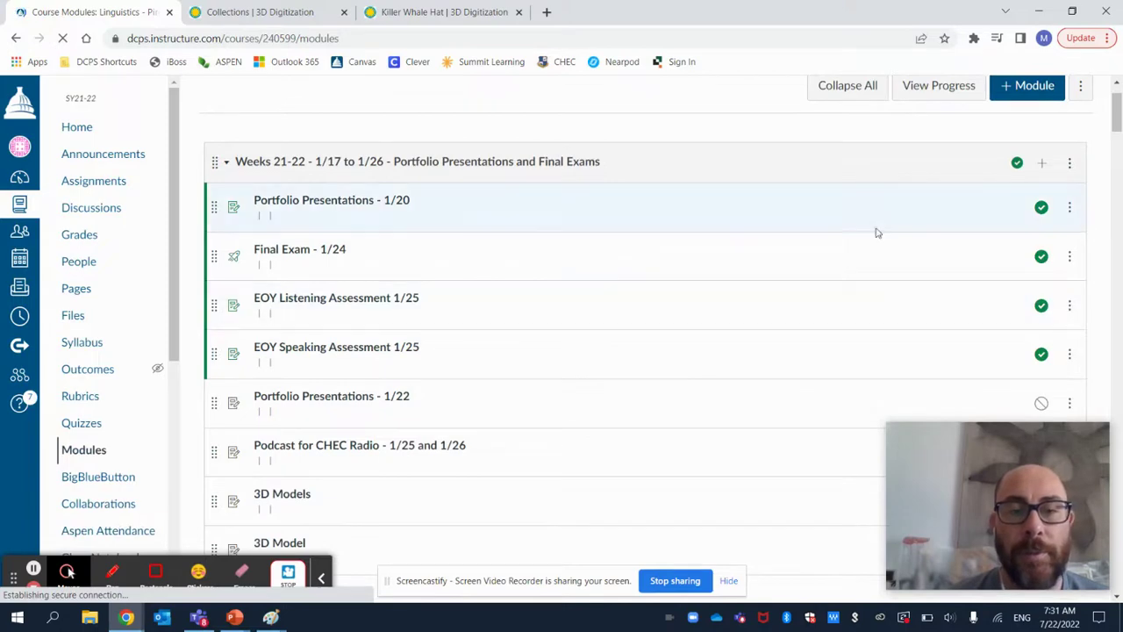
click(1043, 166)
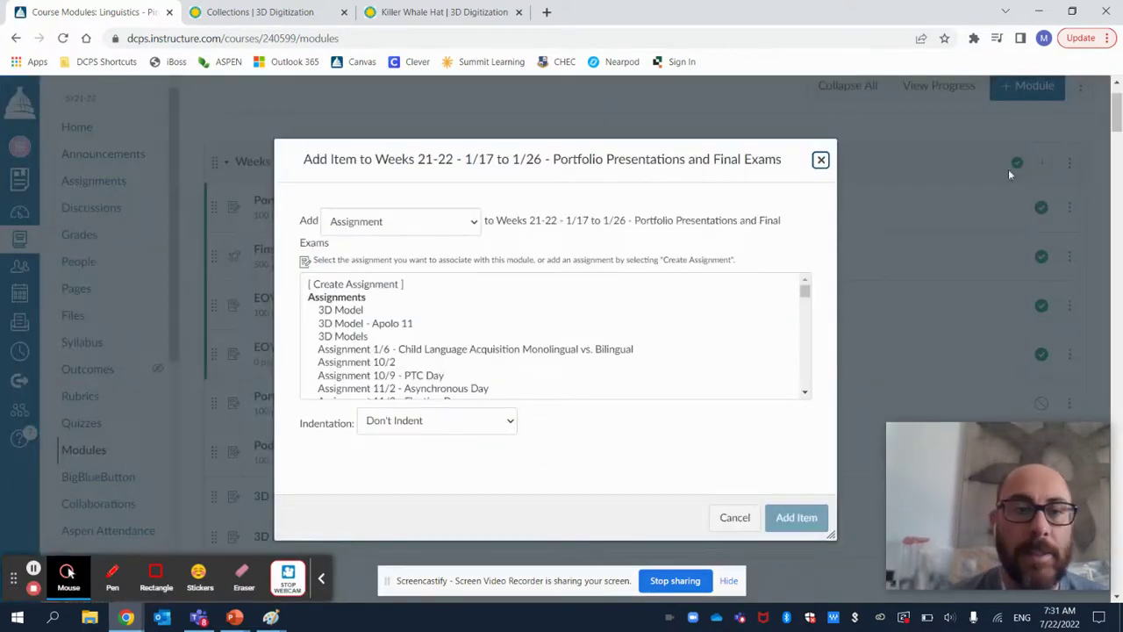
click(352, 290)
click(468, 425)
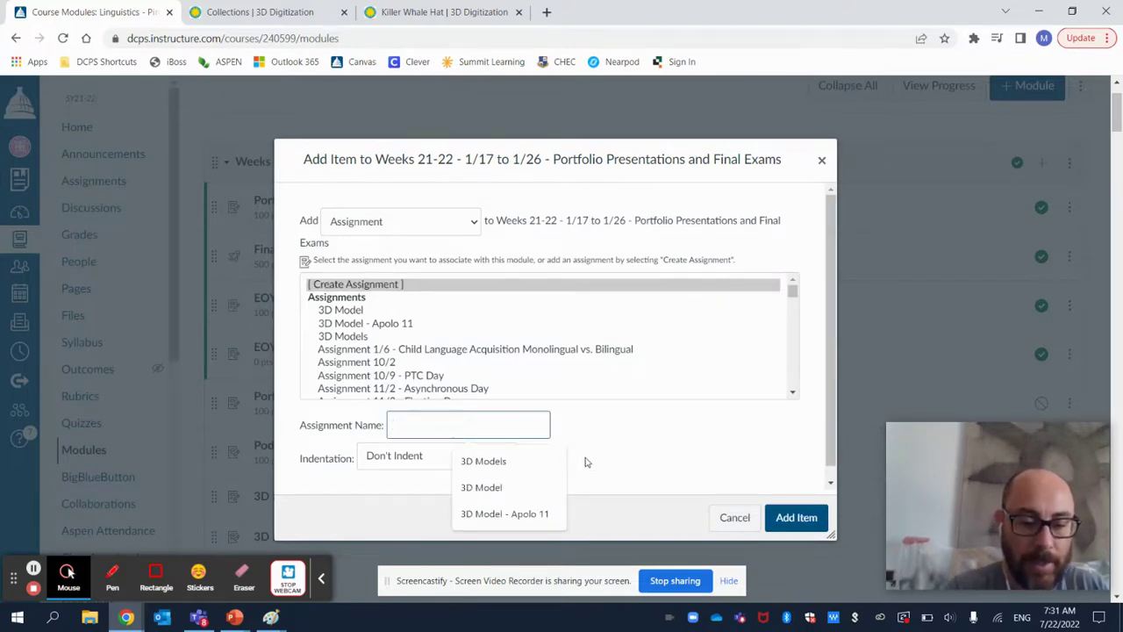
text(#D)
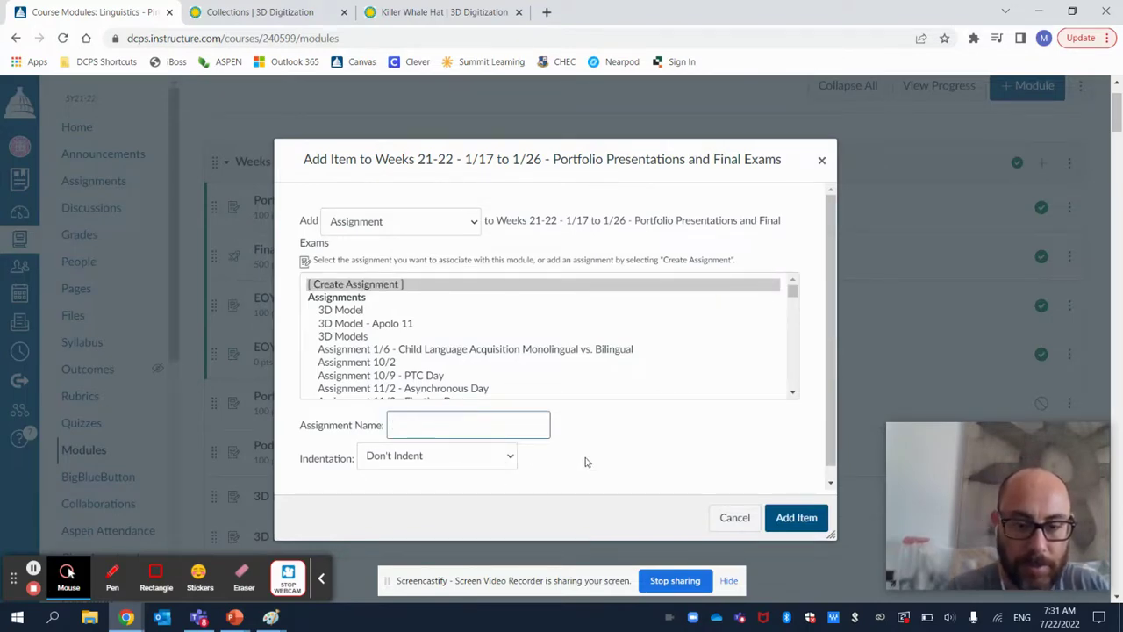
text(3D Mod)
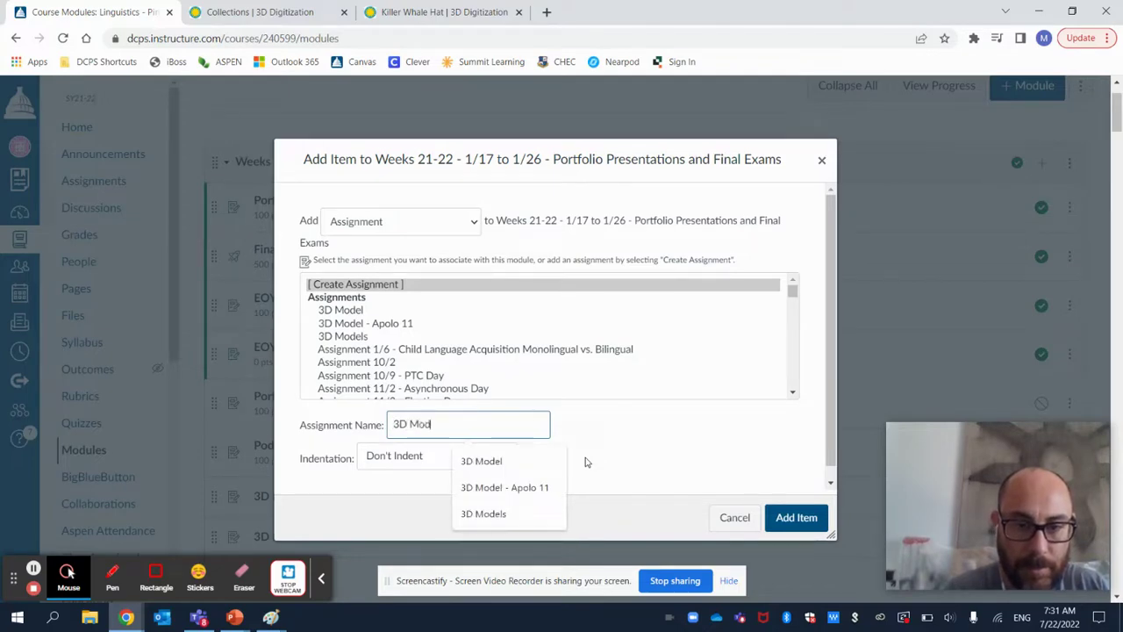
text(el - Hat)
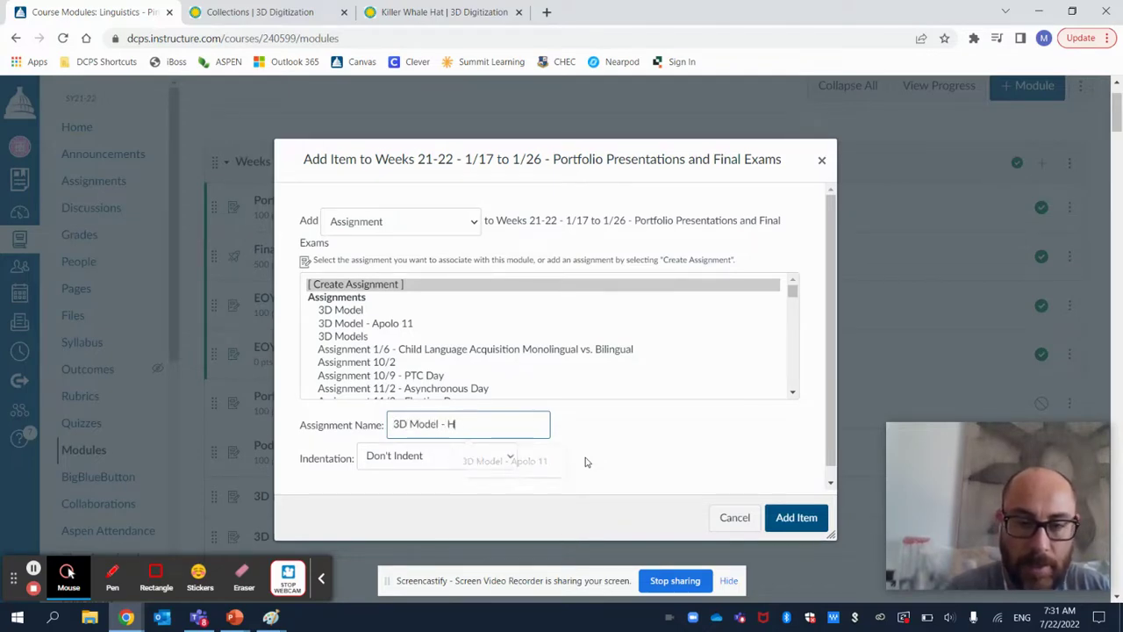
click(796, 518)
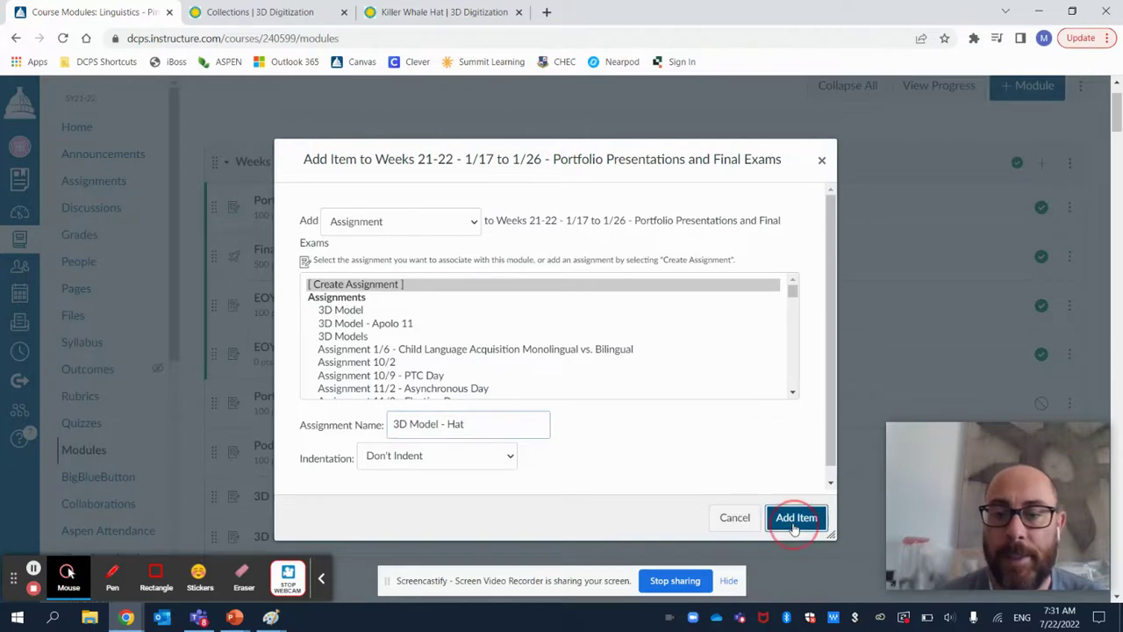
Open the "3D Model - Hat" assignment from the module for editing
scroll(610, 267, down, 2)
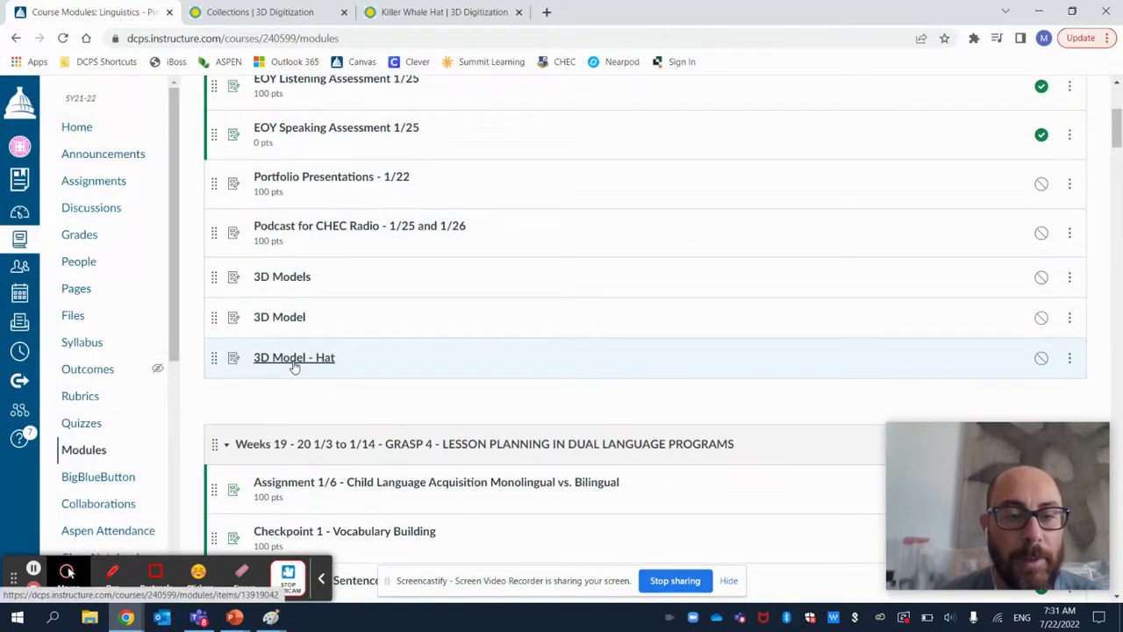
click(294, 365)
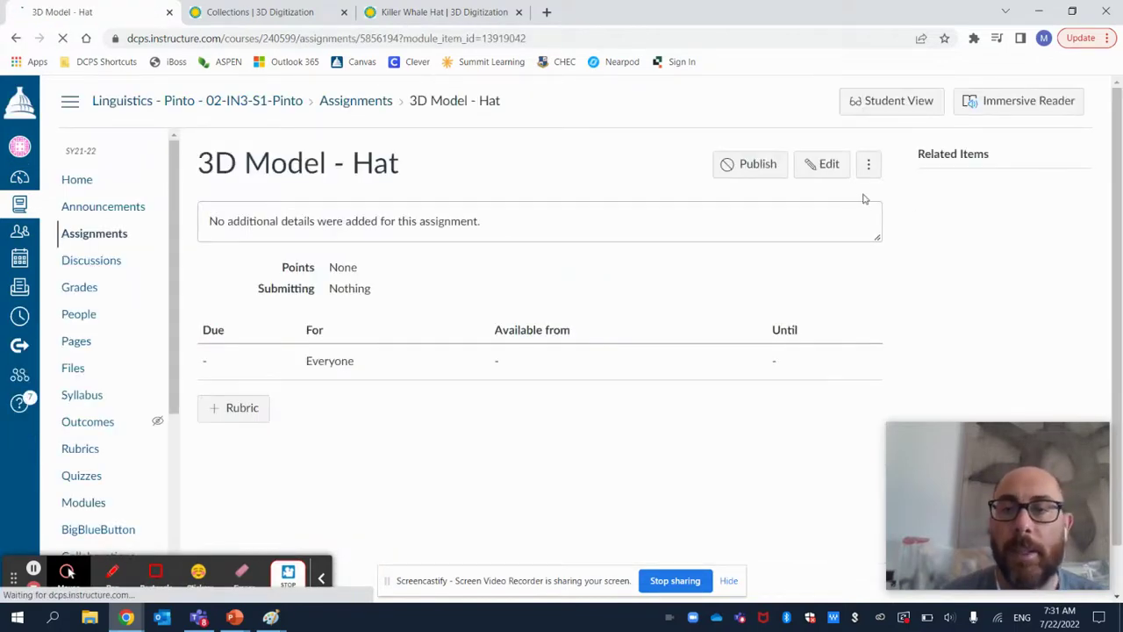
click(822, 167)
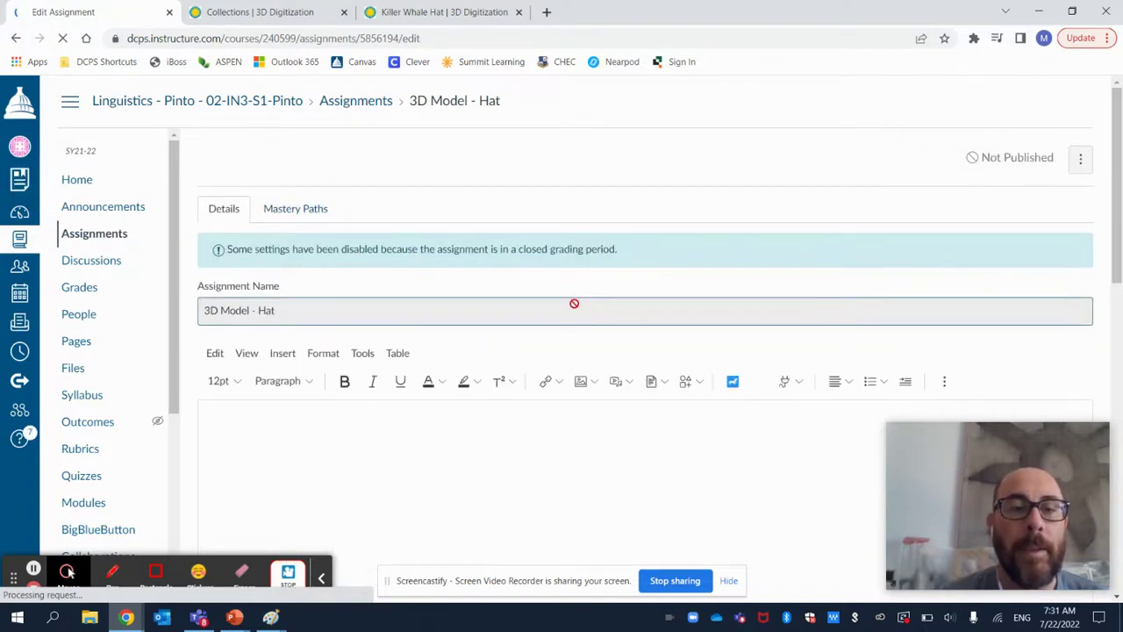
Embed the Smithsonian Voyager 3D model in the assignment description using the copied iframe code
scroll(553, 307, down, 2)
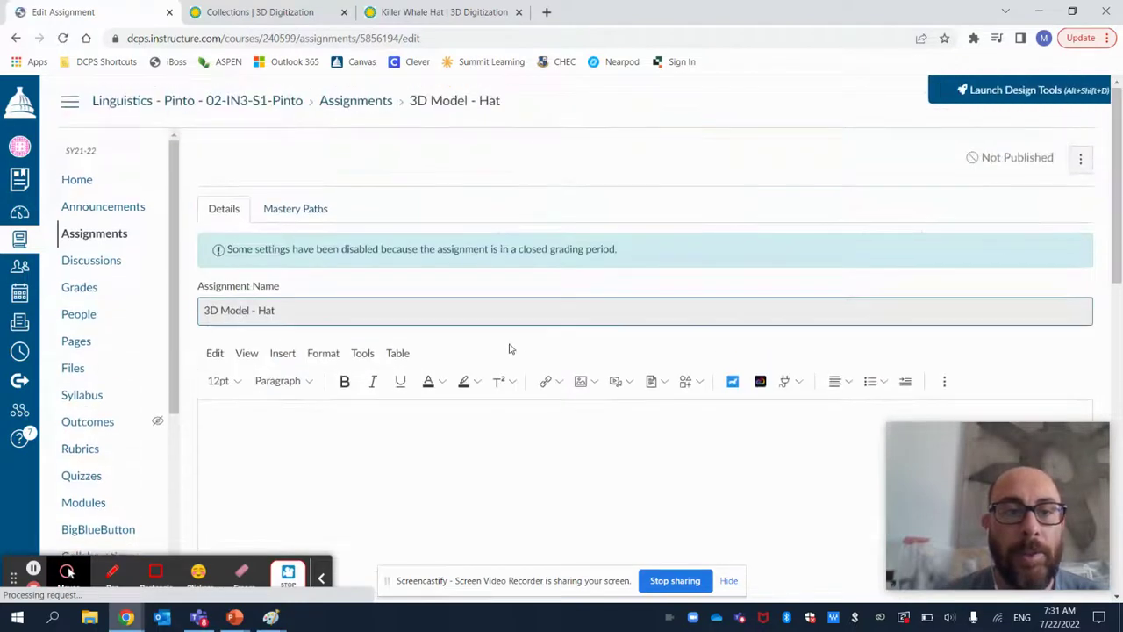
click(632, 294)
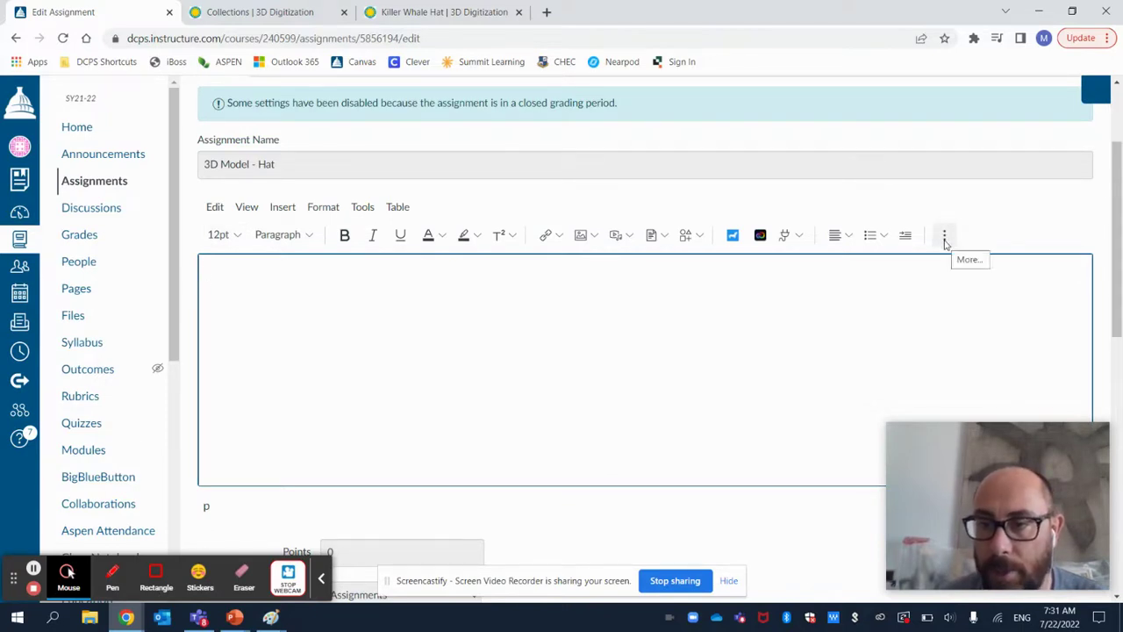
click(944, 238)
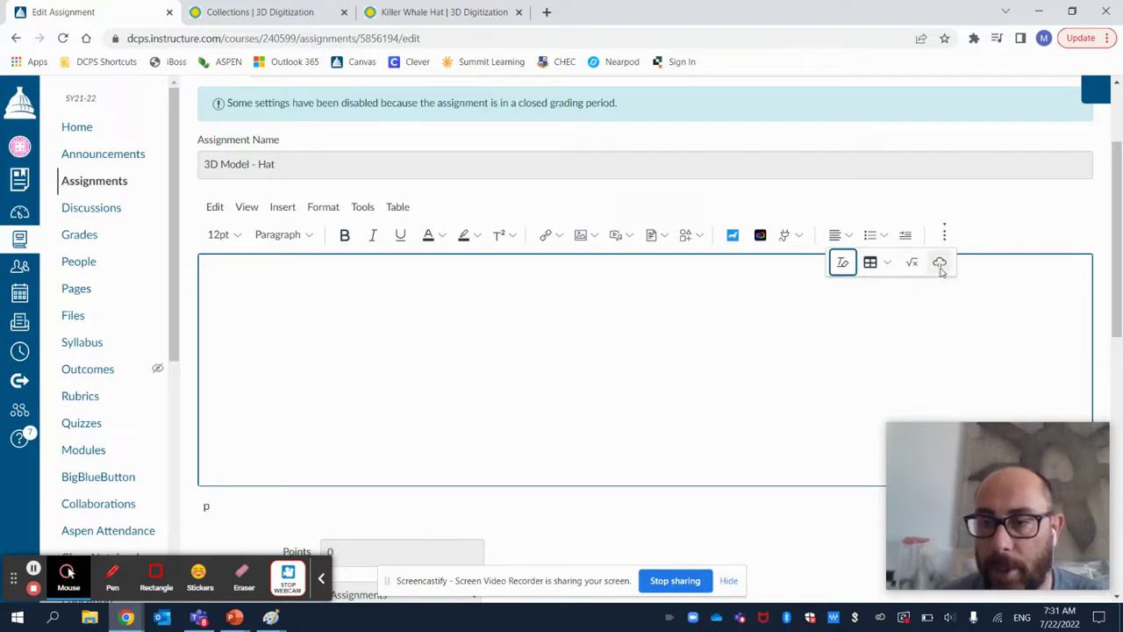
click(940, 264)
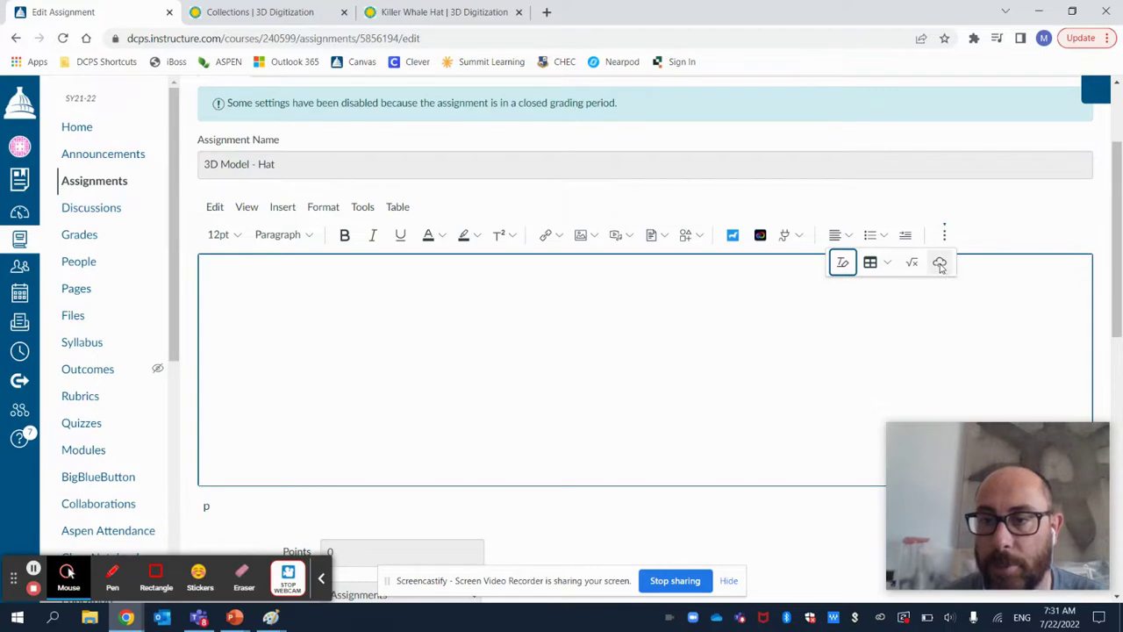
click(412, 349)
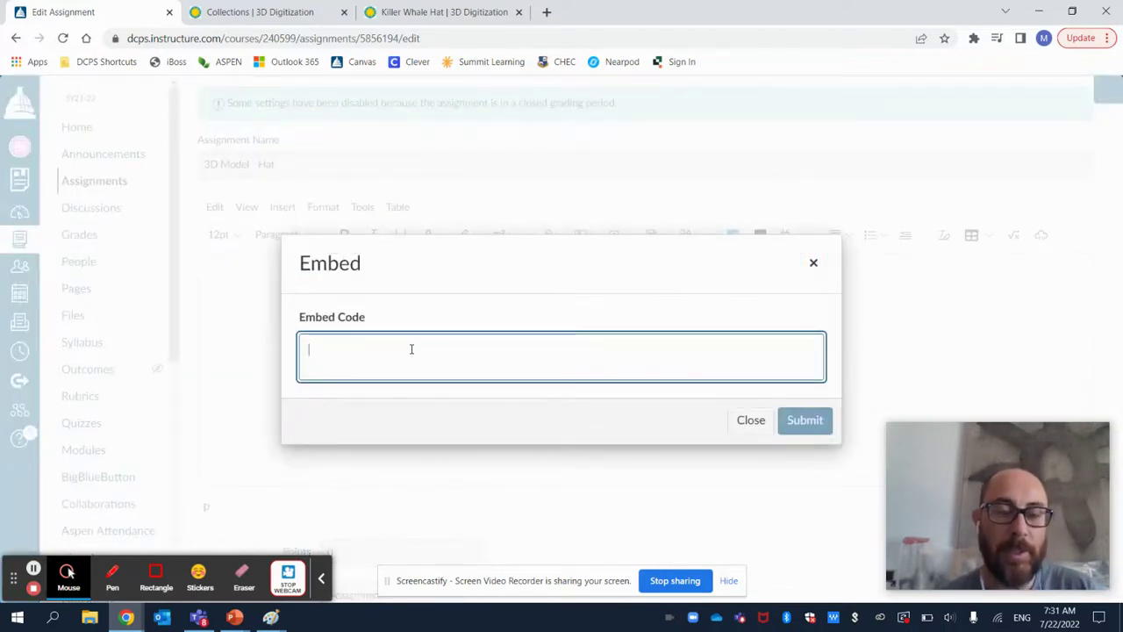
key(ctrl+v)
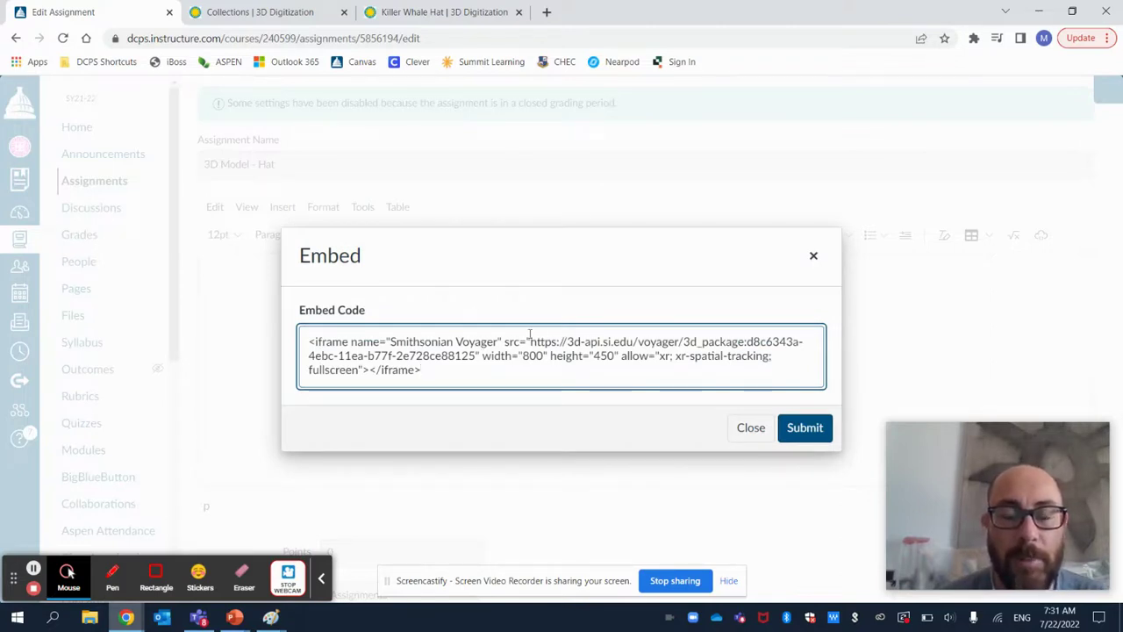
click(820, 428)
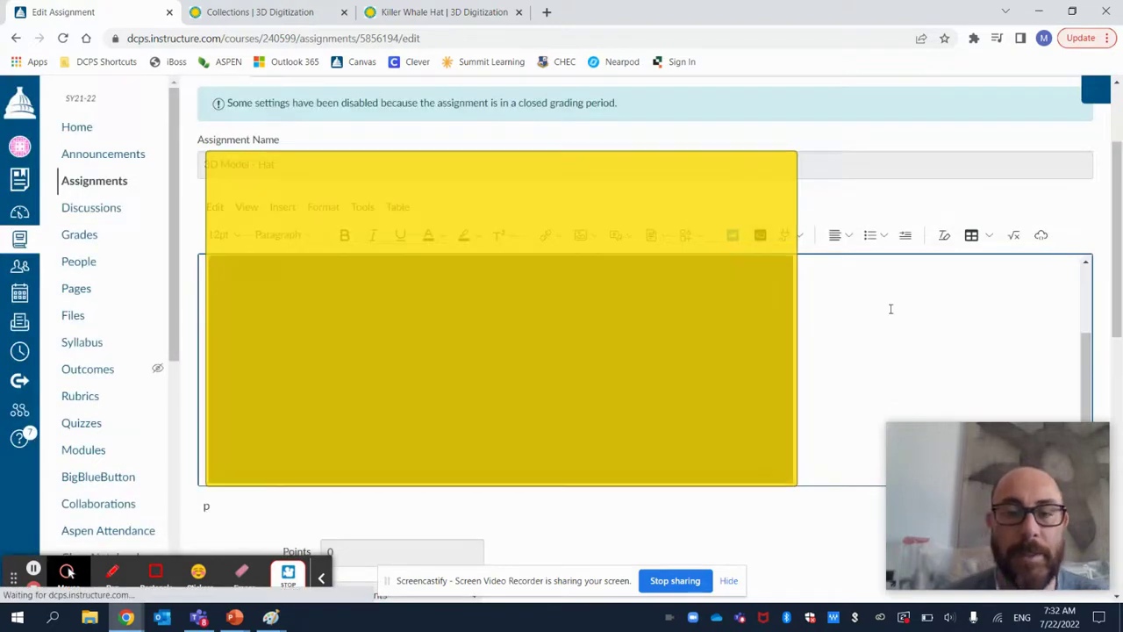